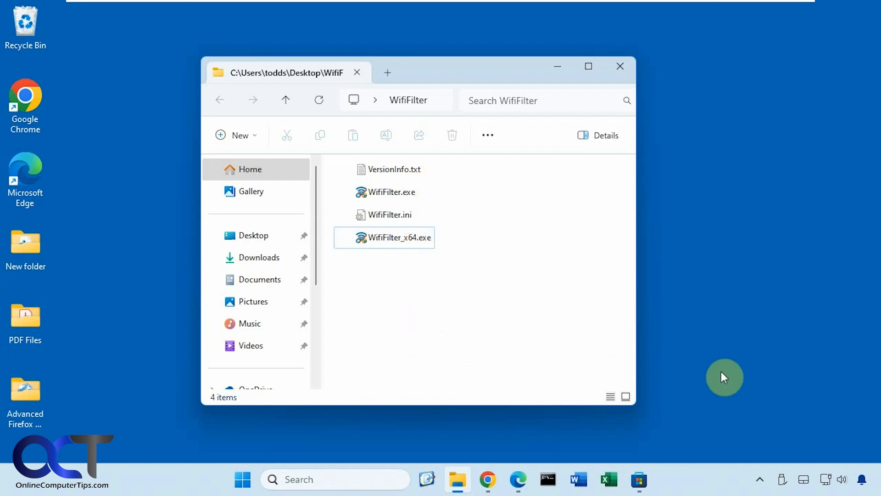
pyautogui.click(825, 480)
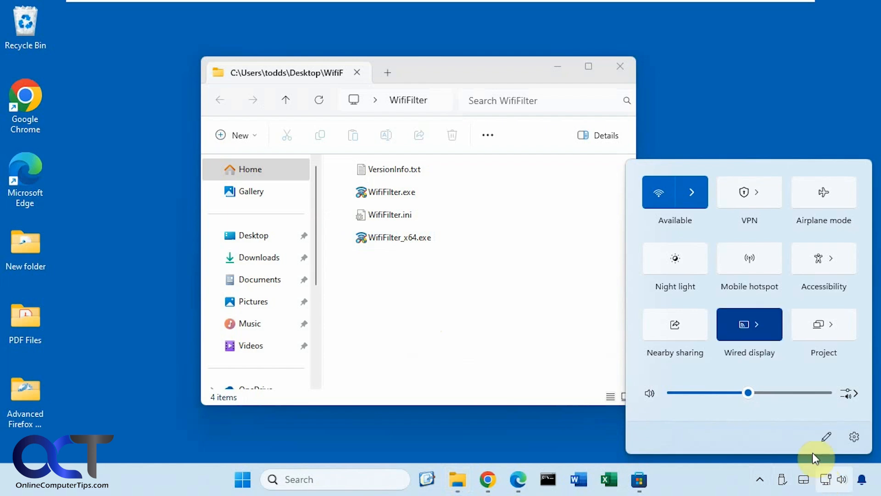
pyautogui.click(690, 195)
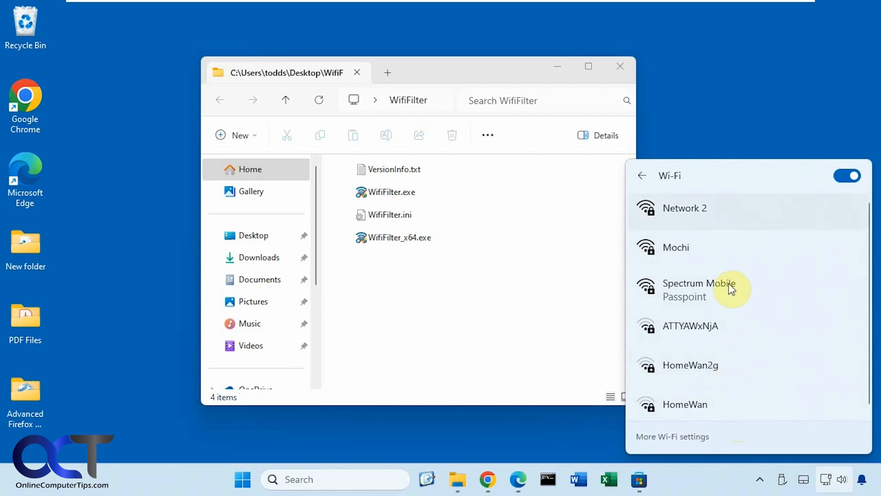
pyautogui.click(487, 332)
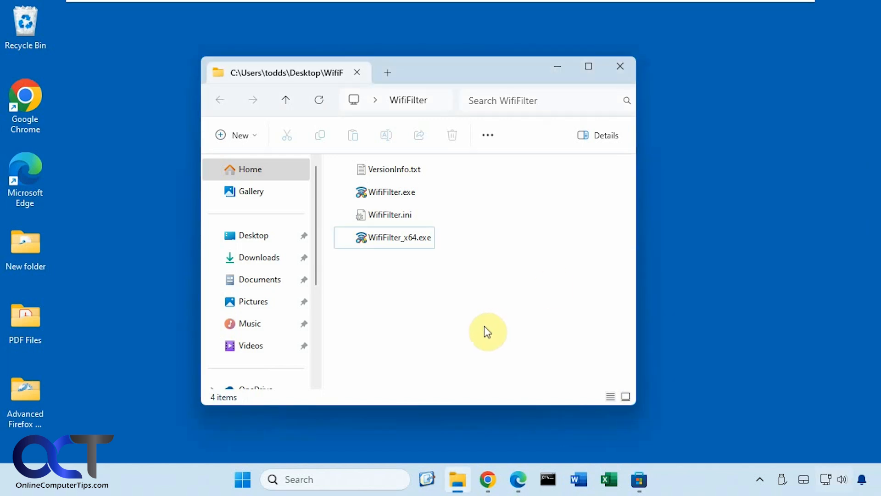
# - Launch WifiFilter_x64.exe as administrator and peek at the network name dropdown, leaving the filter list empty
pyautogui.doubleClick(411, 240)
pyautogui.click(384, 352)
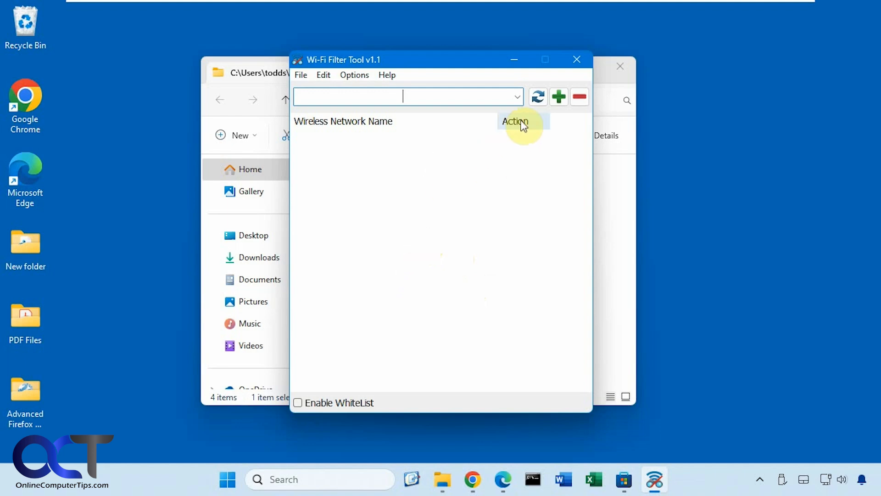
pyautogui.click(518, 97)
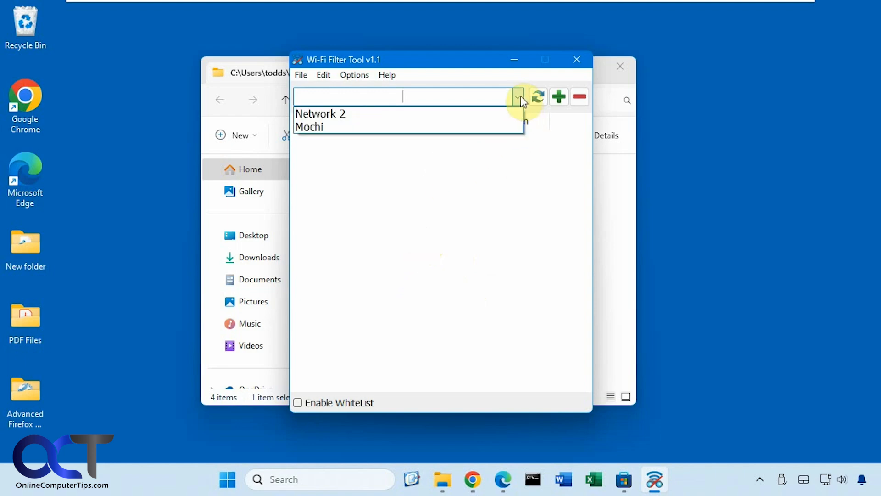
pyautogui.click(424, 185)
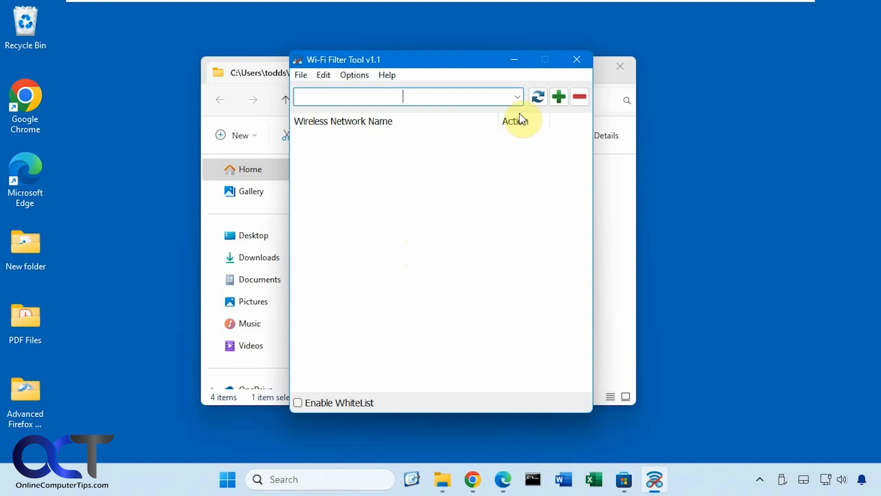
# - Add Network 2 to the filter list as blocked and confirm Windows' Wi-Fi list no longer shows it
pyautogui.click(518, 97)
pyautogui.click(456, 114)
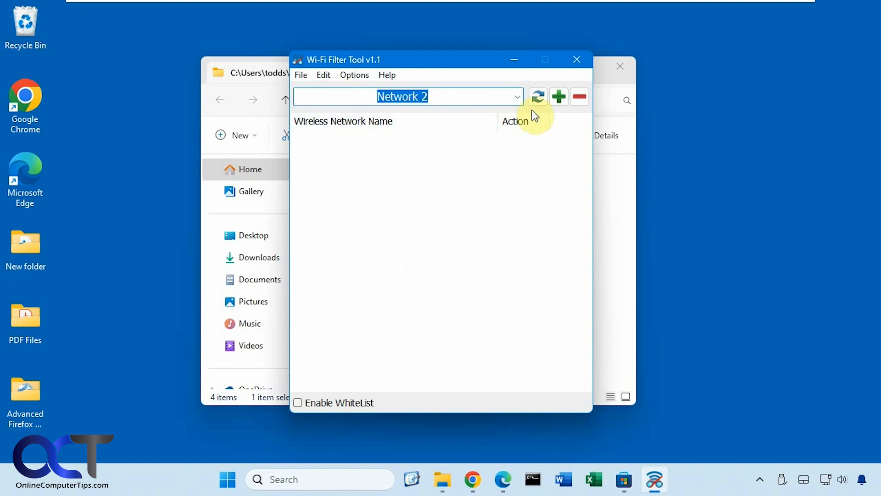
pyautogui.click(558, 102)
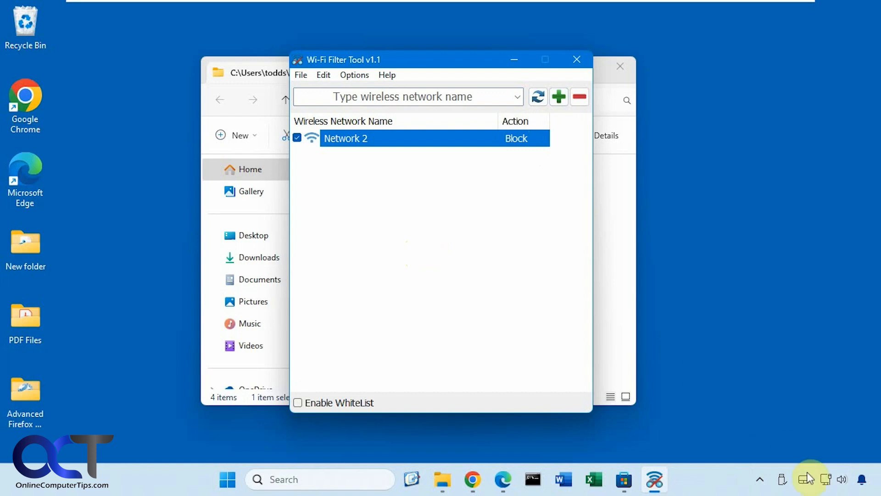
pyautogui.click(826, 480)
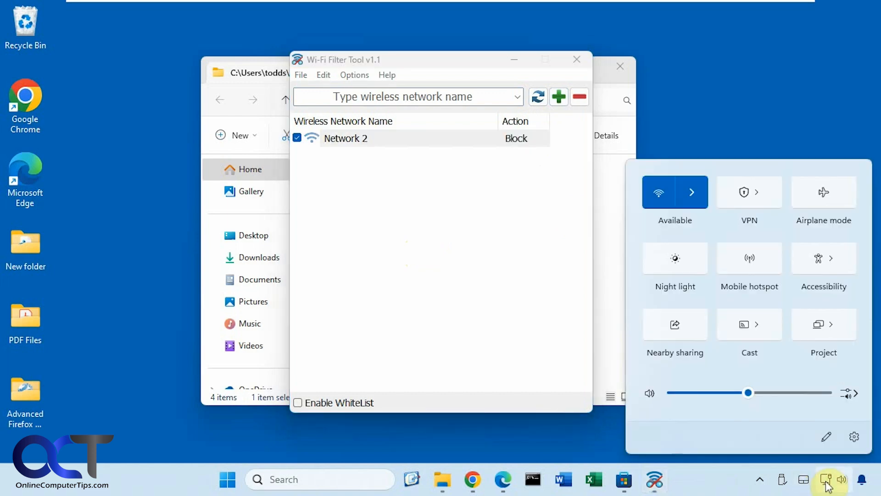
pyautogui.click(700, 202)
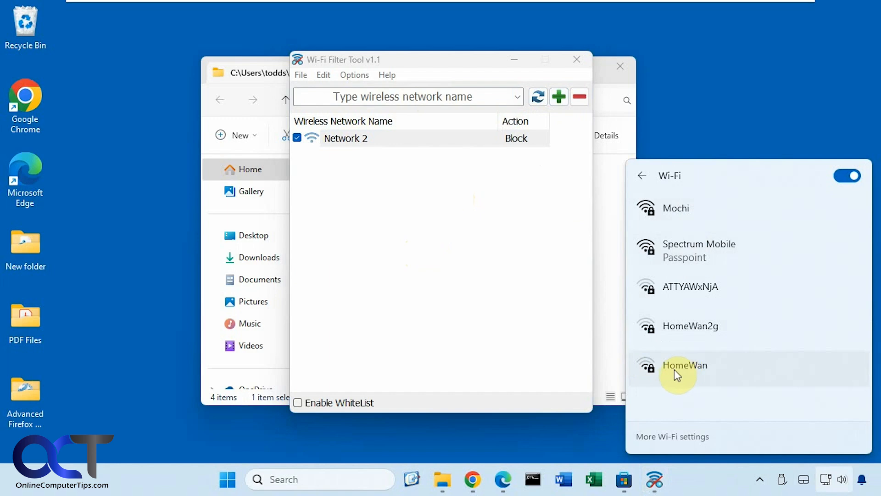
# - Add HomeWan to the filter list and check that it is hidden from the Wi-Fi list
pyautogui.click(428, 97)
pyautogui.write('HomeWan')
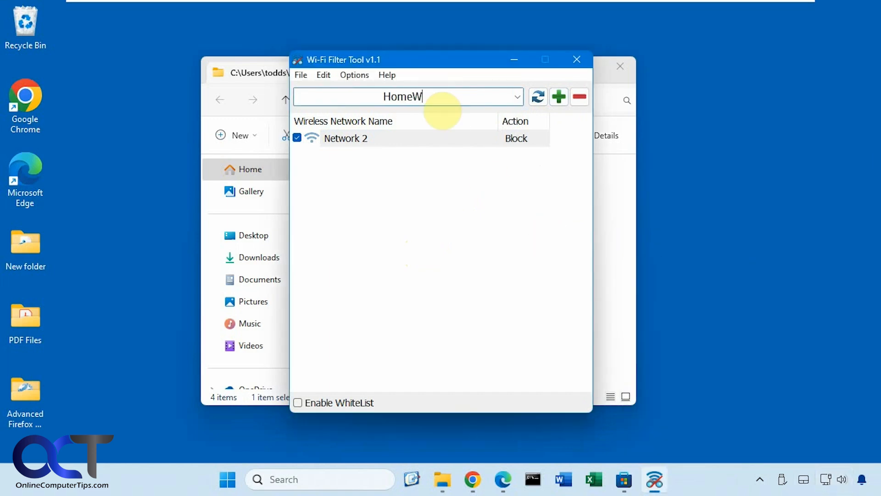
pyautogui.click(560, 98)
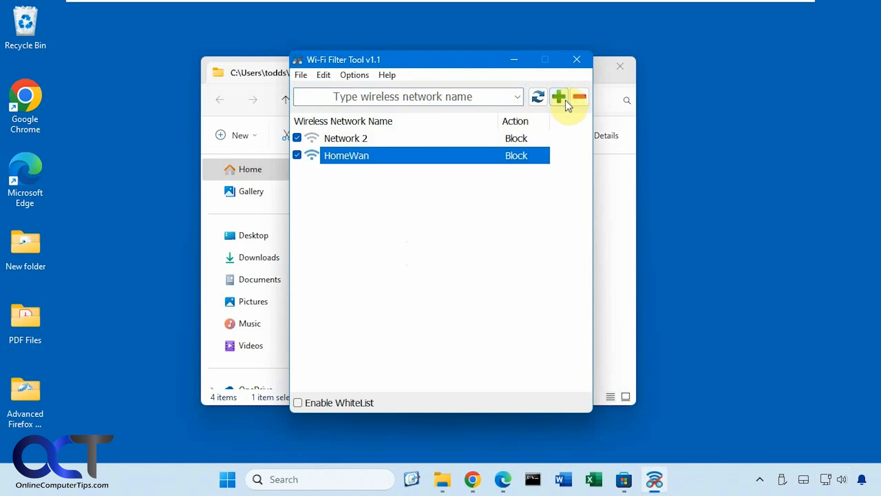
pyautogui.click(827, 481)
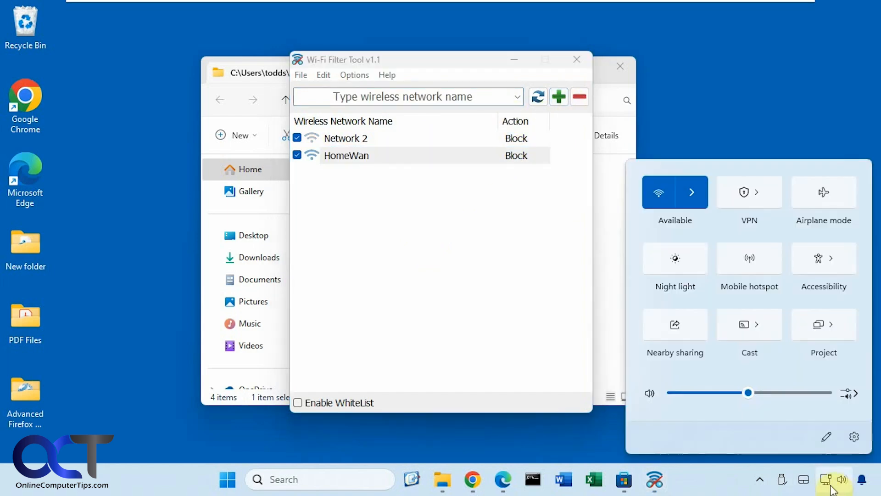
pyautogui.click(696, 194)
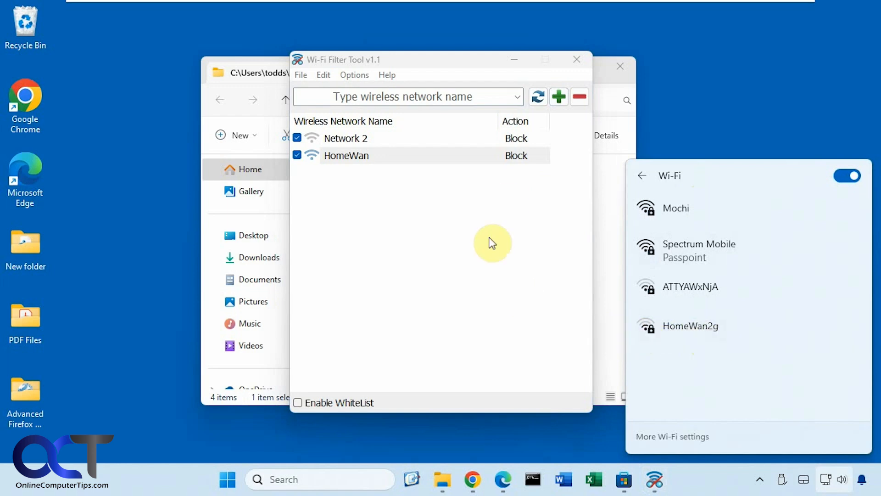
# - Set HomeWan's action to Allow and verify it reappears in the Wi-Fi list
pyautogui.click(508, 155)
pyautogui.rightClick(508, 157)
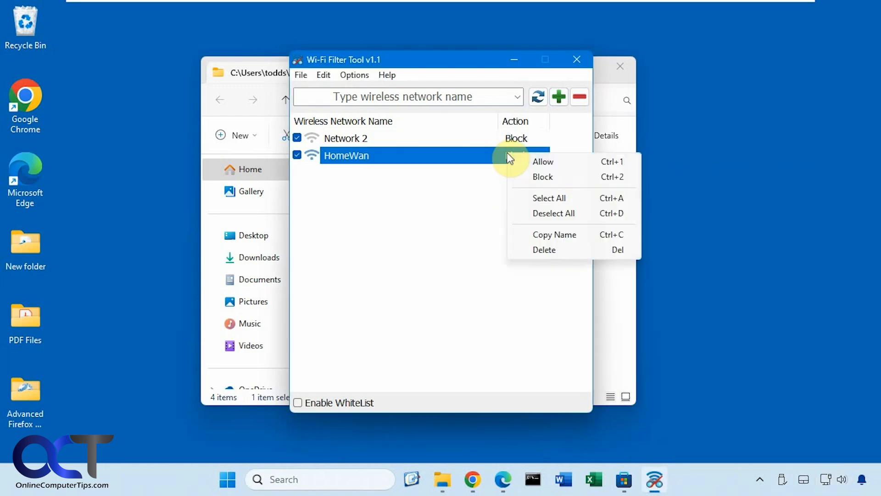
pyautogui.click(524, 162)
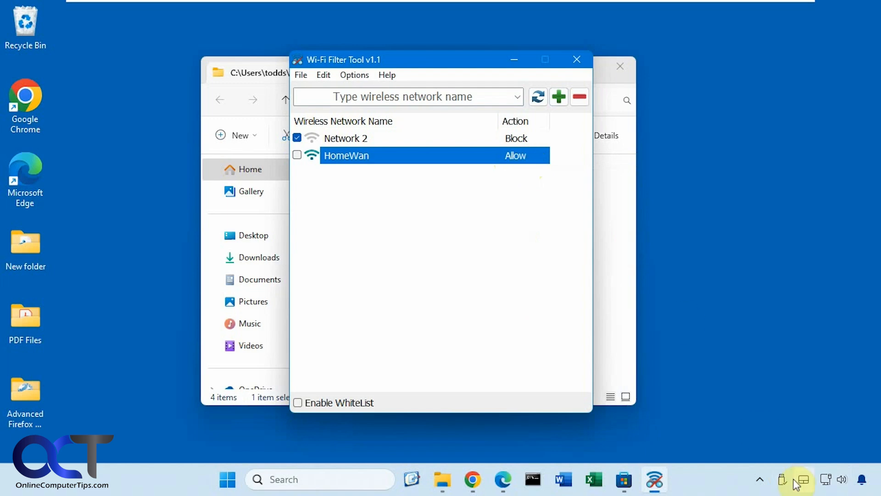
pyautogui.click(826, 482)
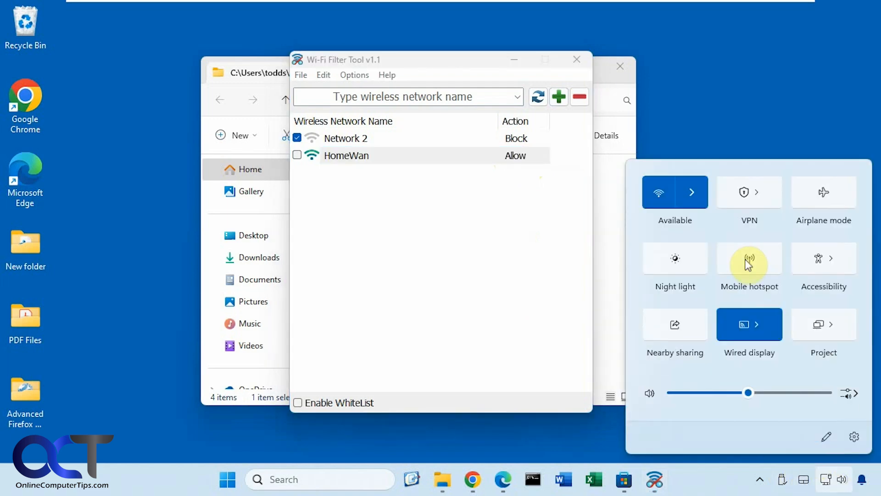
pyautogui.click(702, 199)
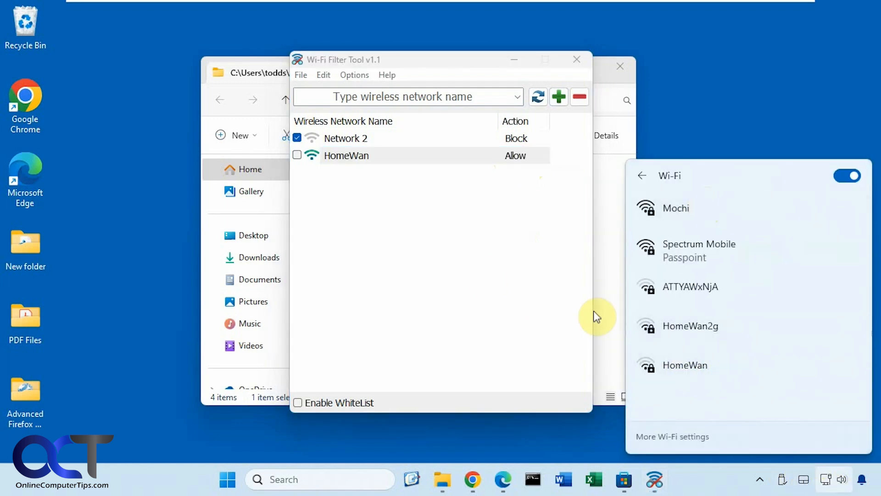
pyautogui.click(475, 271)
# - Switch Network 2 to Allow and connect Windows to Network 2 from the Wi-Fi list
pyautogui.rightClick(512, 138)
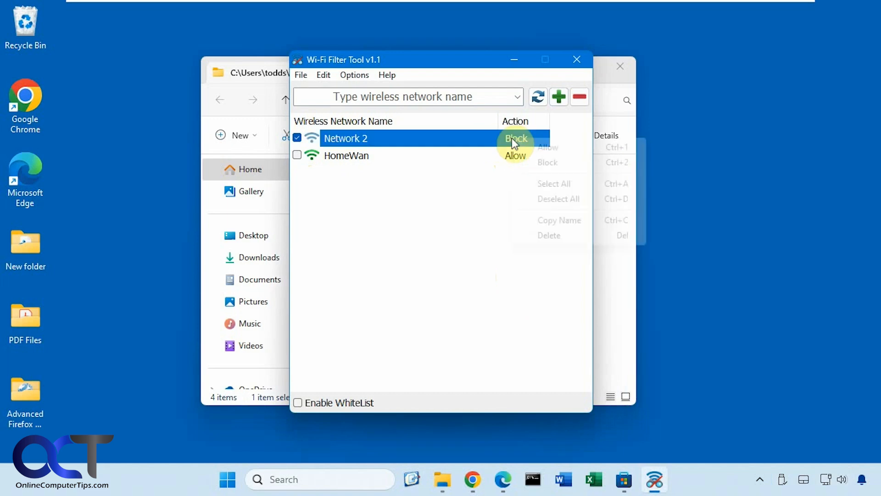
pyautogui.click(534, 145)
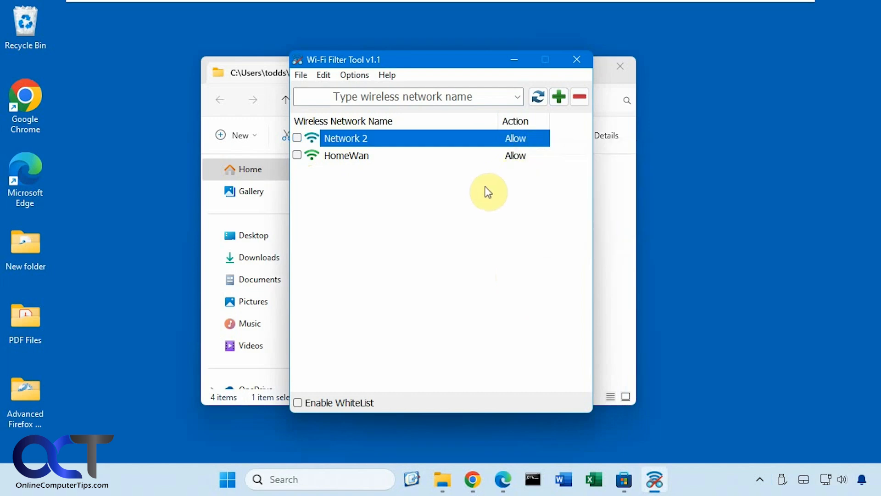
pyautogui.click(826, 479)
pyautogui.click(698, 197)
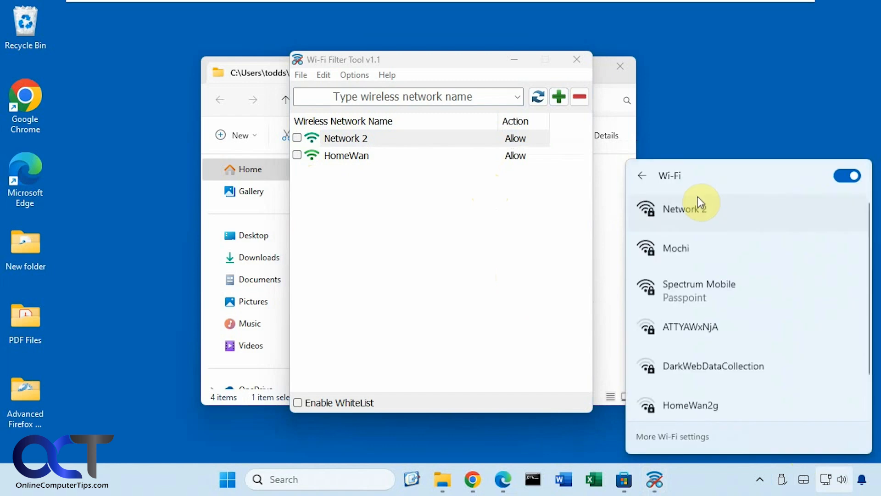
pyautogui.click(698, 198)
pyautogui.click(819, 276)
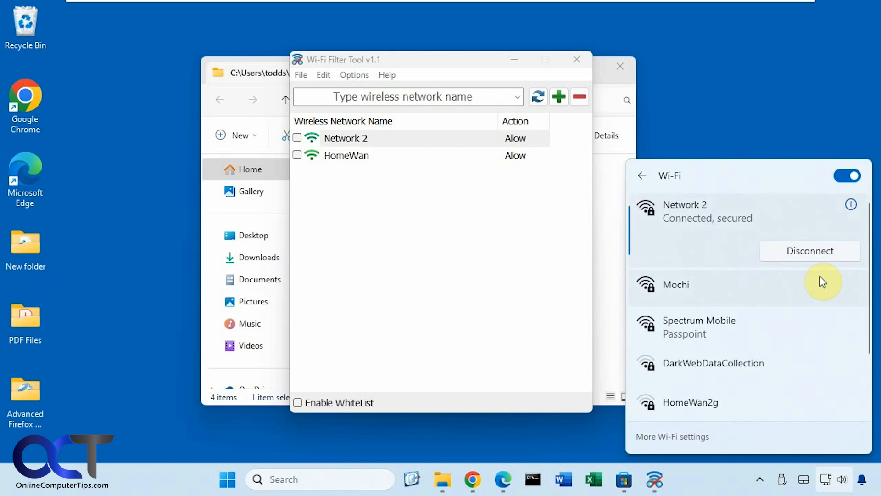
pyautogui.click(436, 199)
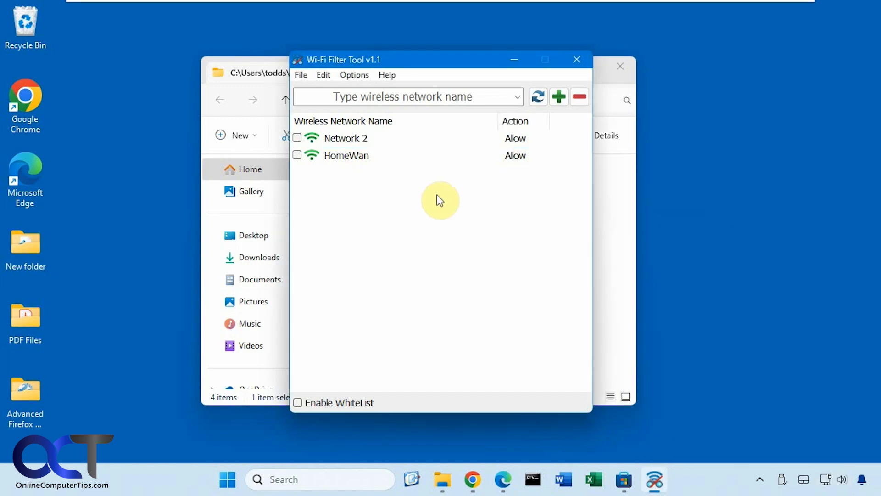
# - Set Network 2 back to Block and confirm it is missing from the Wi-Fi list
pyautogui.rightClick(540, 141)
pyautogui.click(541, 158)
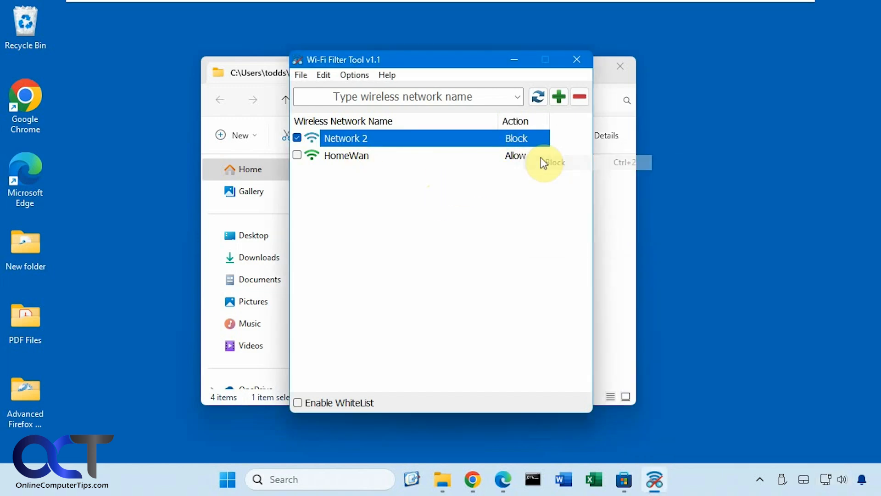
pyautogui.click(825, 479)
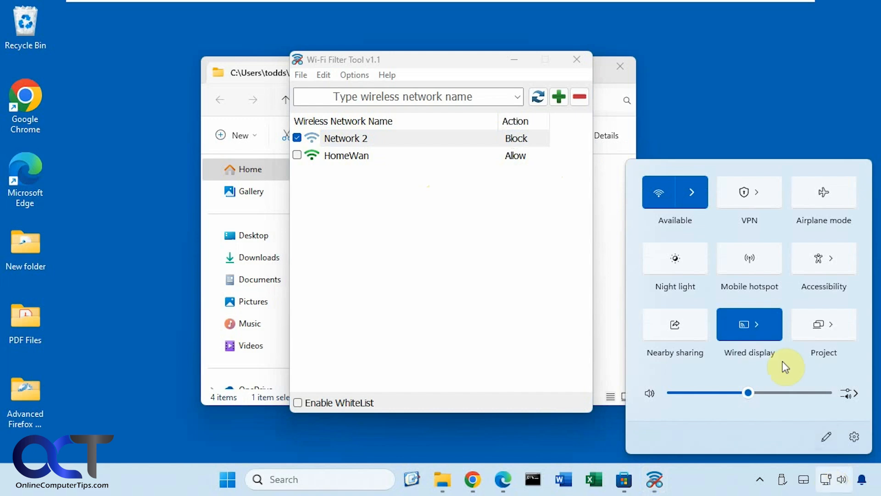
pyautogui.click(692, 193)
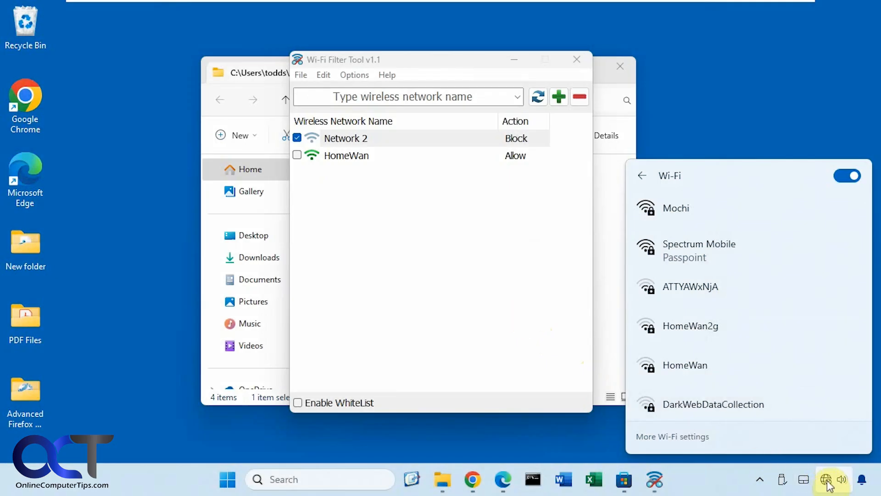
# - Open a new Chrome window and try loading Google Images, which has no internet
pyautogui.rightClick(474, 480)
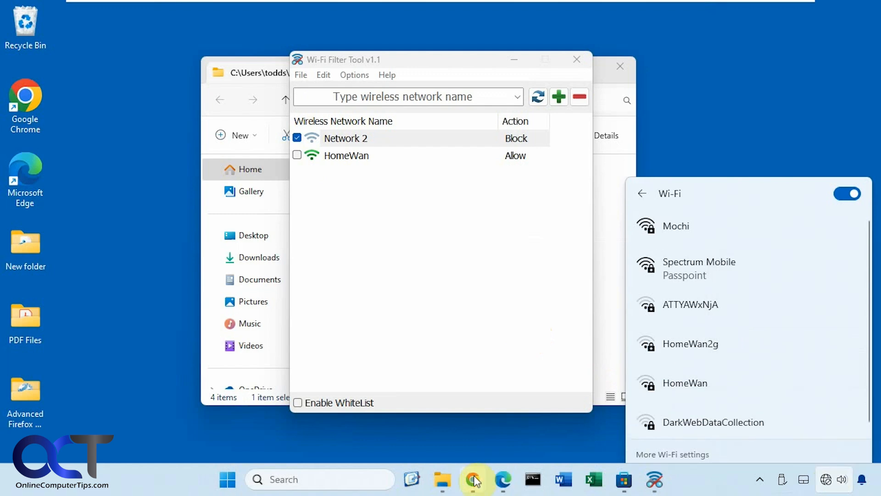
pyautogui.click(453, 399)
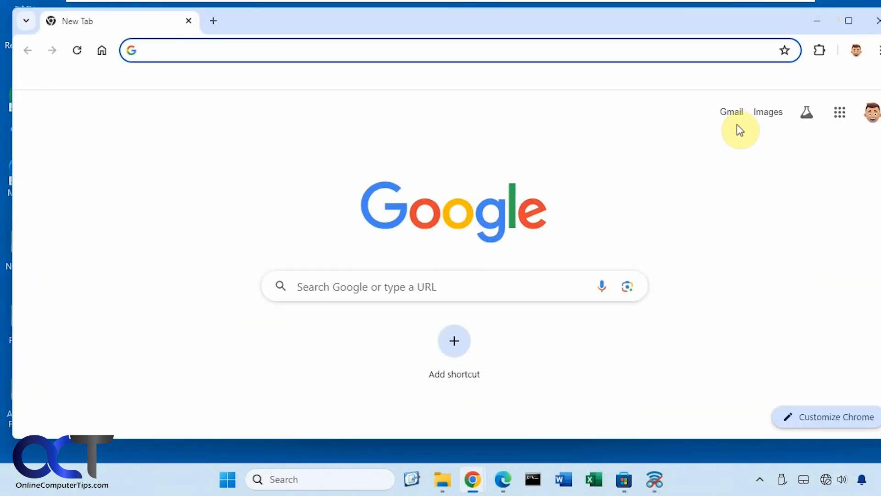
pyautogui.click(757, 120)
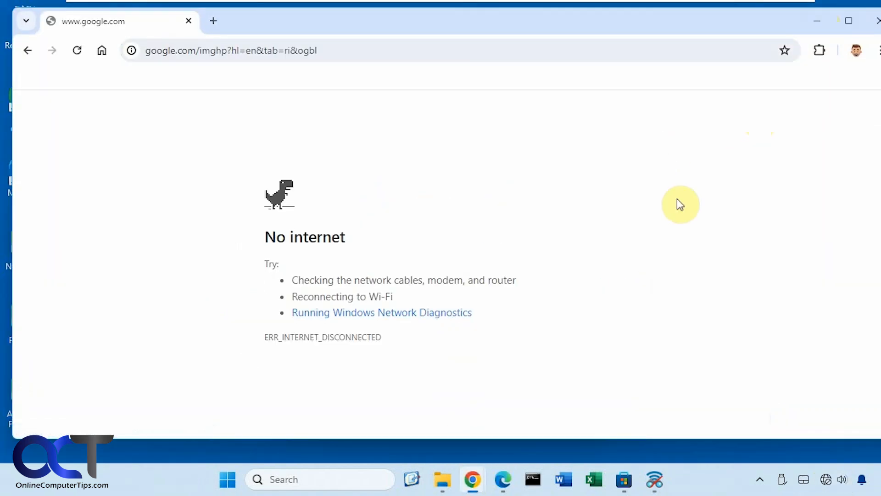
# - Change Network 2 to Allow in Wi-Fi Filter Tool and hide the tool
pyautogui.click(654, 480)
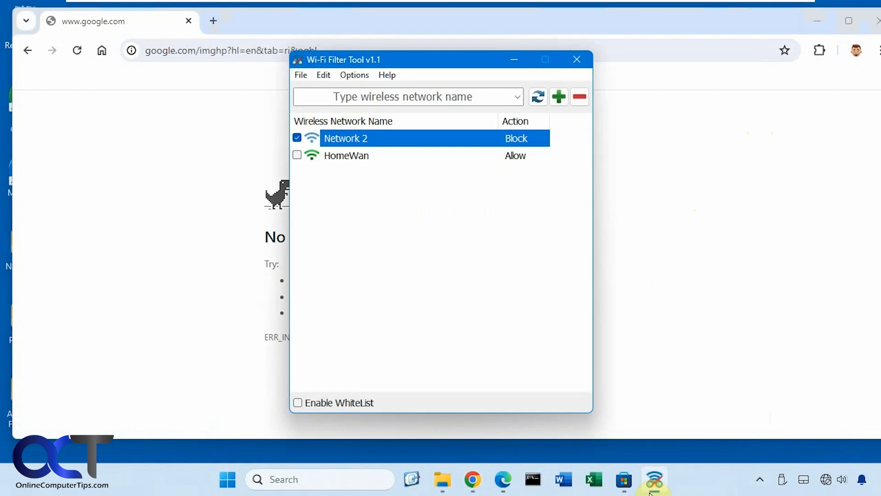
pyautogui.rightClick(427, 141)
pyautogui.click(444, 150)
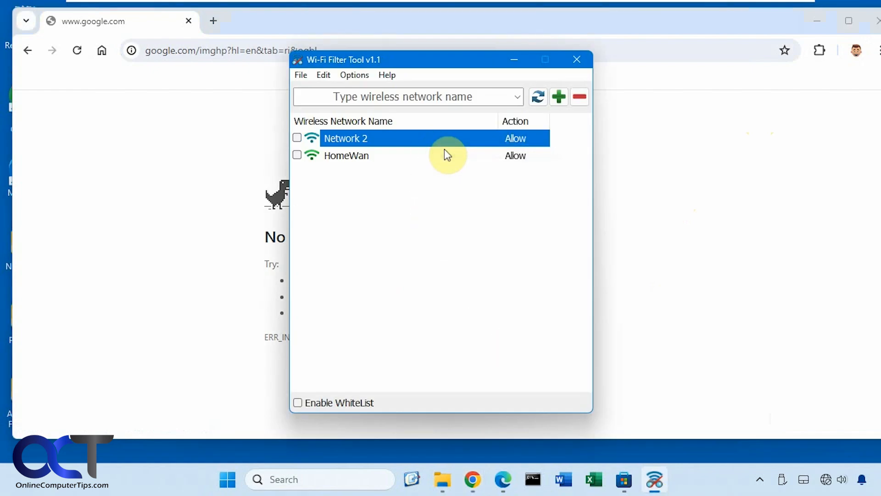
pyautogui.click(514, 59)
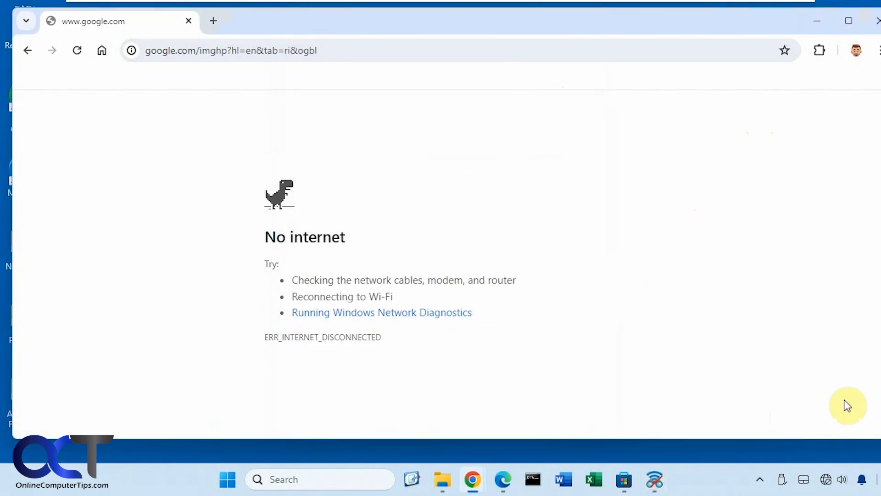
# - Reload Google Images, open Gmail from the Google apps list, then minimize Chrome
pyautogui.moveTo(827, 483)
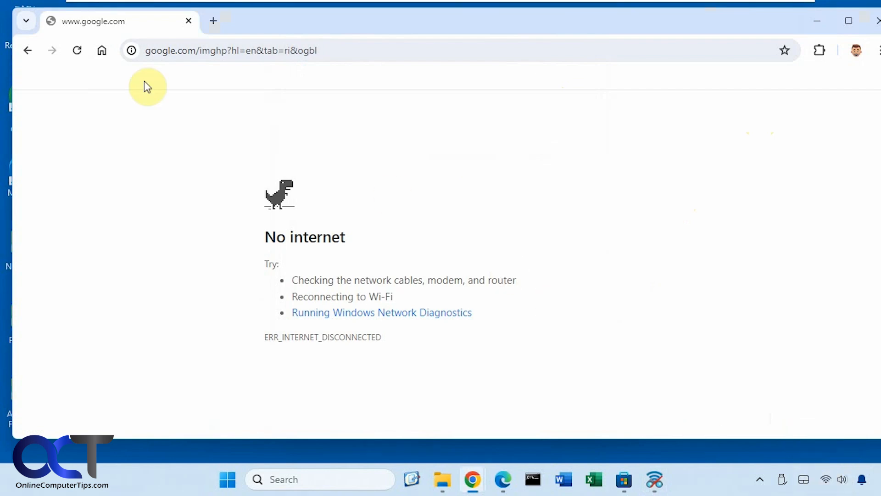
pyautogui.click(78, 52)
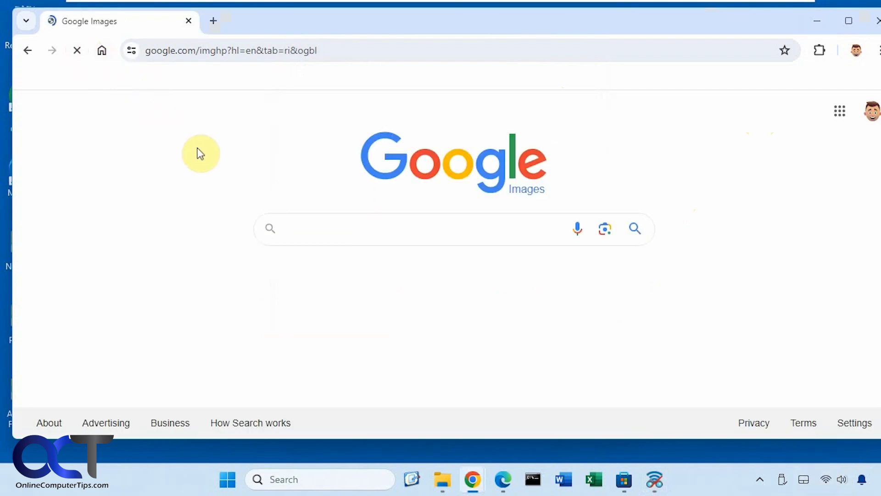
pyautogui.click(840, 112)
pyautogui.click(756, 188)
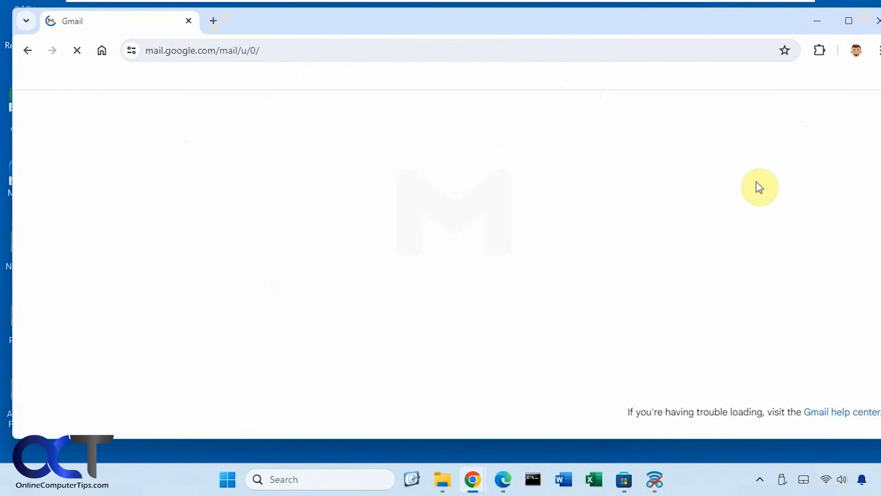
pyautogui.click(817, 20)
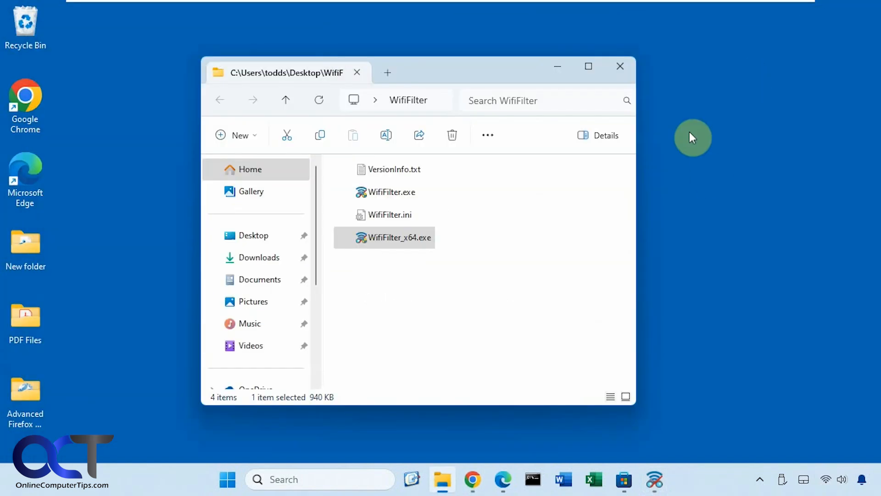
# - Toggle Enable WhiteList on and off, block Network 2, then re-enable the whitelist
pyautogui.click(654, 487)
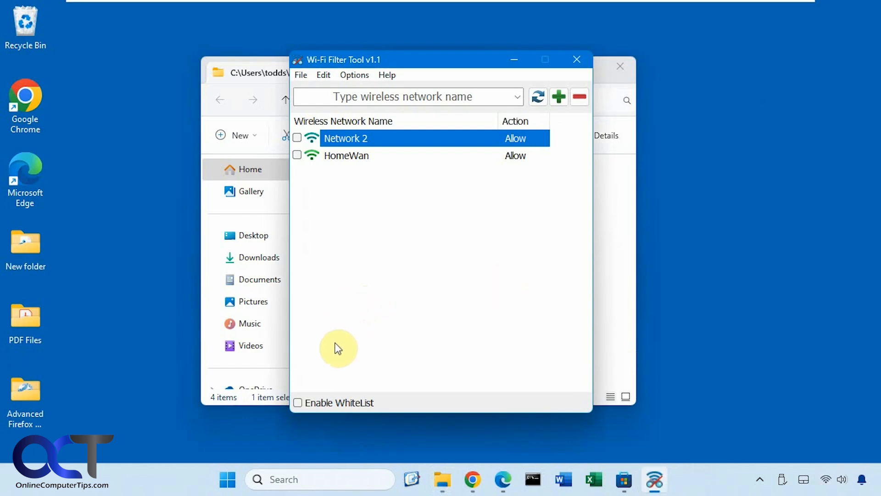
pyautogui.click(330, 403)
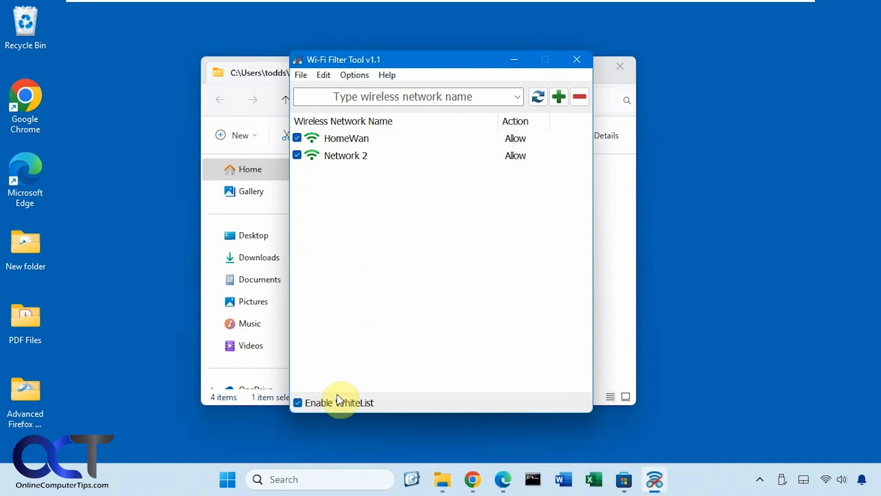
pyautogui.click(339, 400)
pyautogui.rightClick(515, 159)
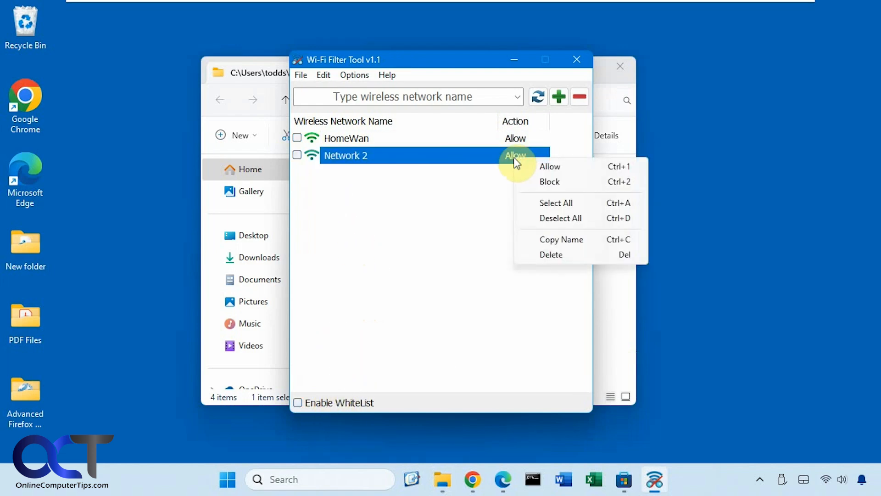
pyautogui.click(549, 182)
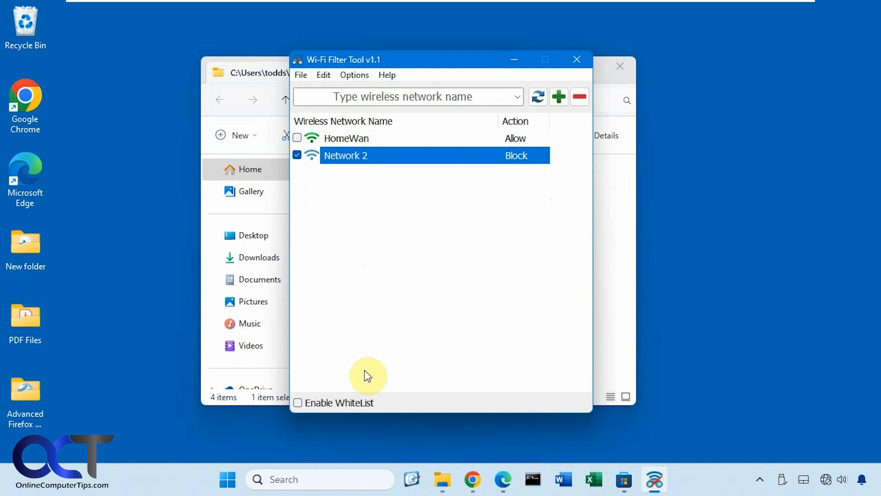
pyautogui.click(339, 401)
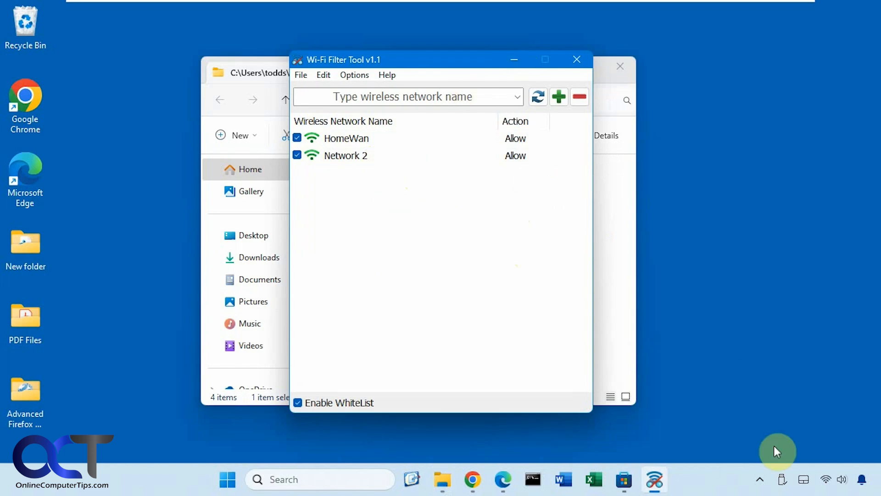
pyautogui.click(829, 478)
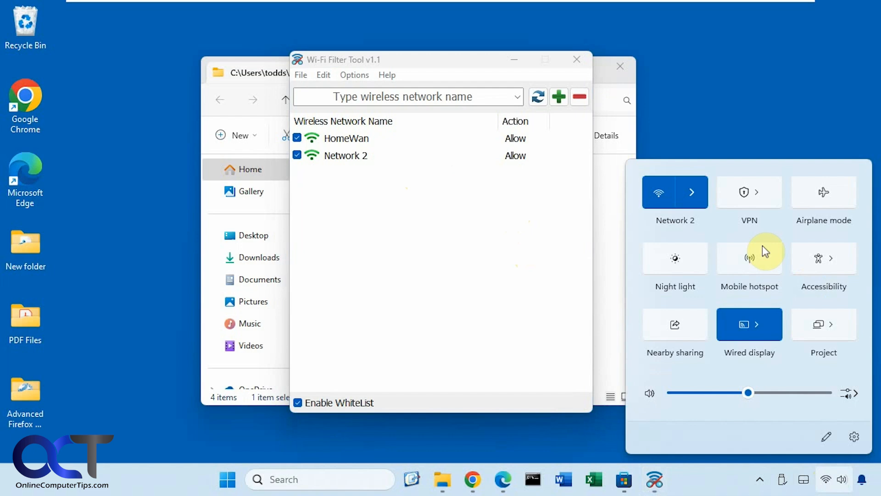
# - Disable the whitelist and confirm the Wi-Fi list shows every nearby network again
pyautogui.click(690, 197)
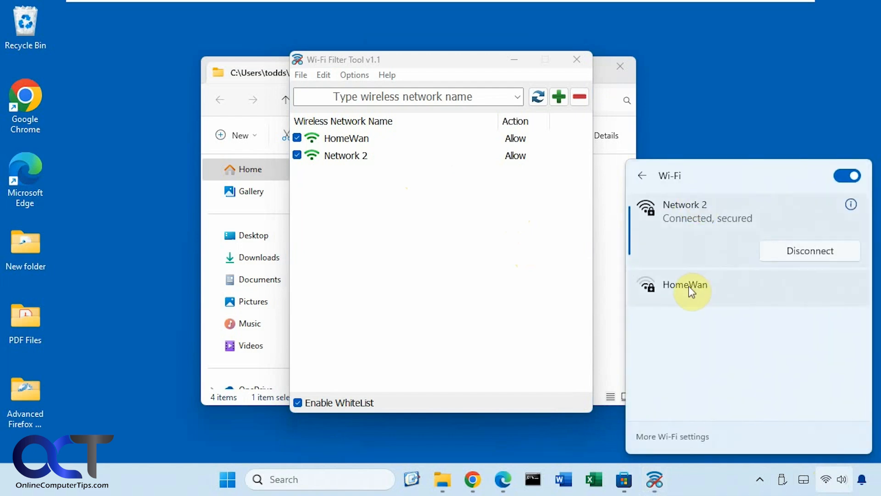
pyautogui.click(438, 220)
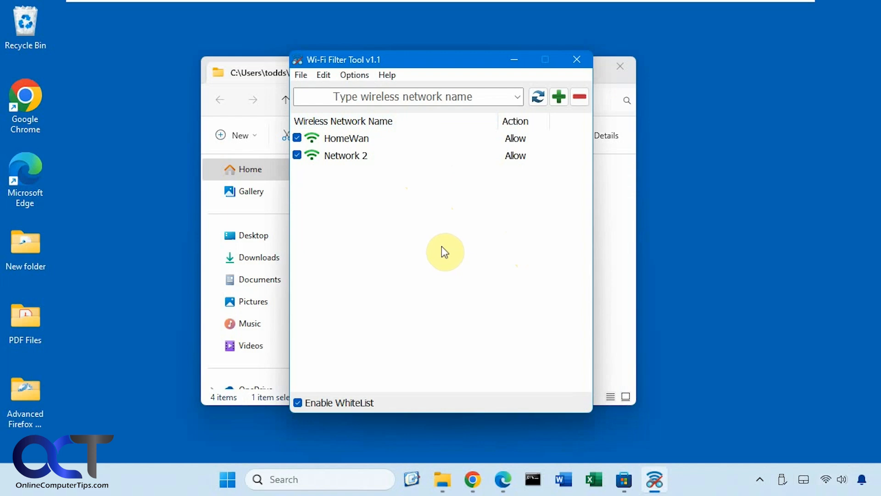
pyautogui.click(298, 403)
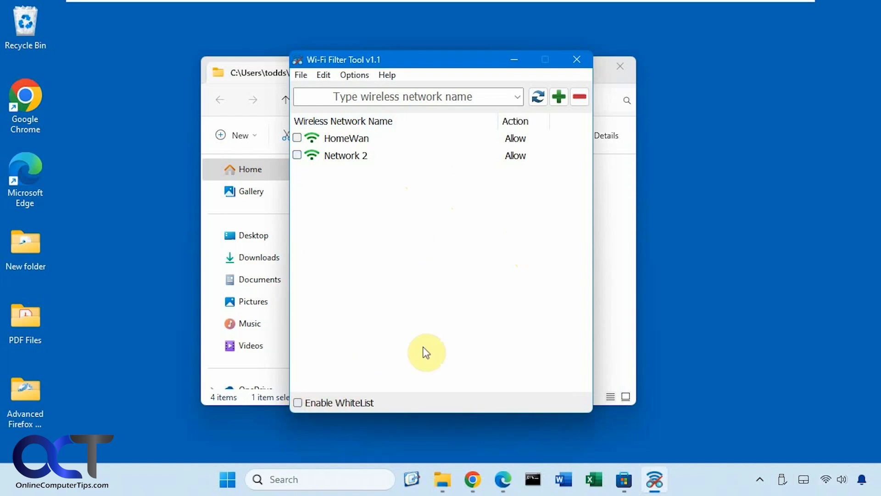
pyautogui.click(826, 479)
pyautogui.click(698, 196)
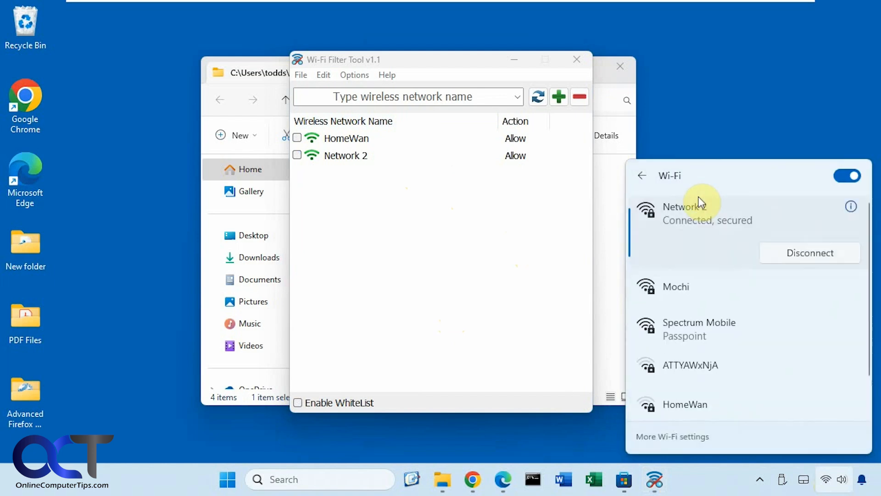
pyautogui.click(443, 250)
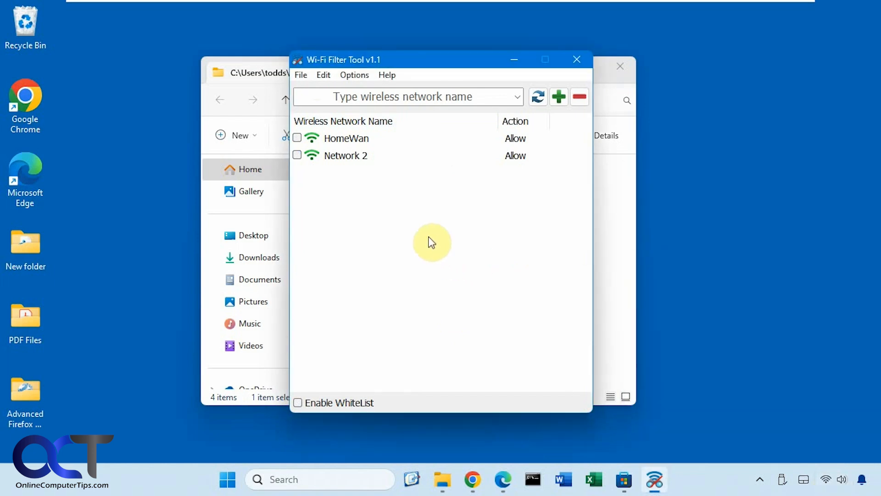
# - Turn on Options > Show Grid Lines, then browse the Edit and File menus without exiting
pyautogui.click(362, 76)
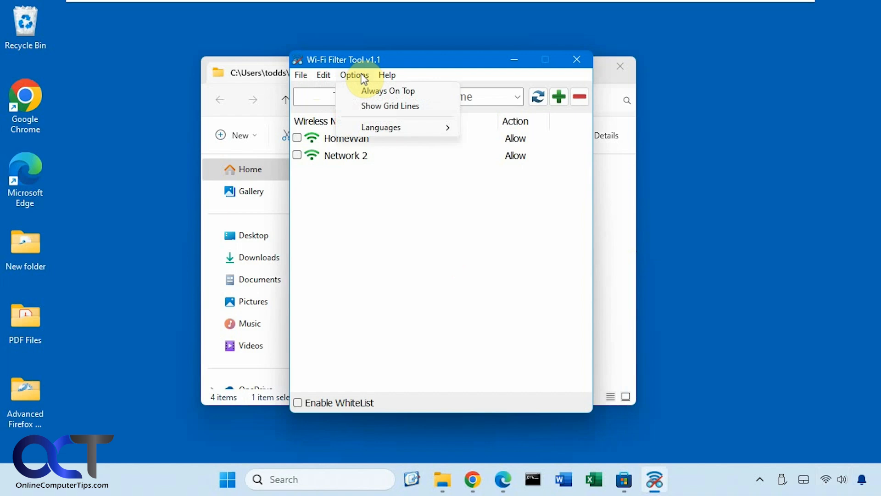
pyautogui.click(368, 106)
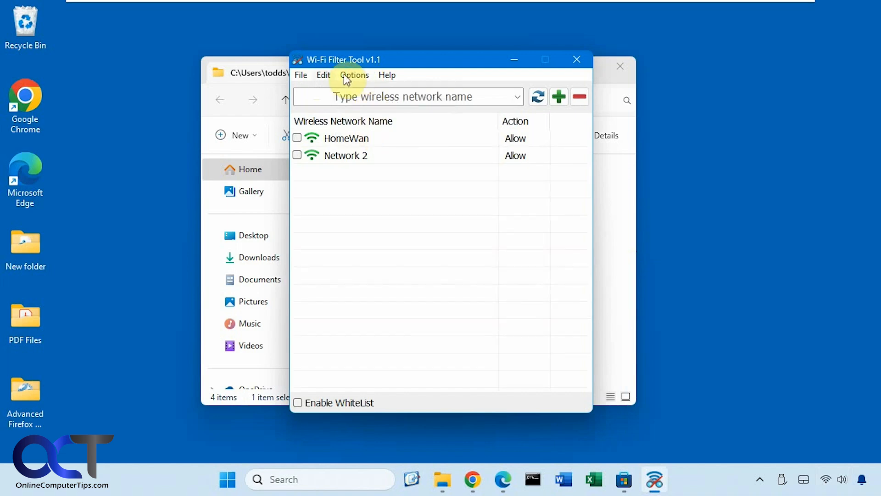
pyautogui.click(325, 76)
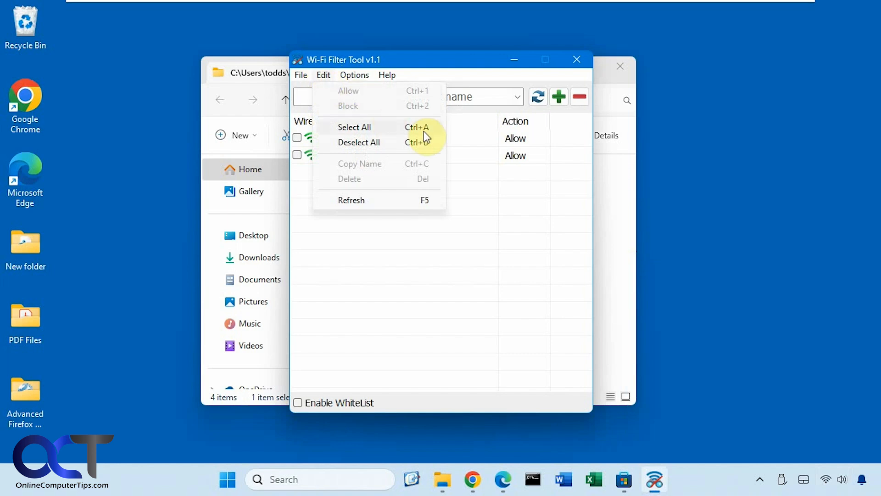
pyautogui.click(305, 77)
pyautogui.click(304, 77)
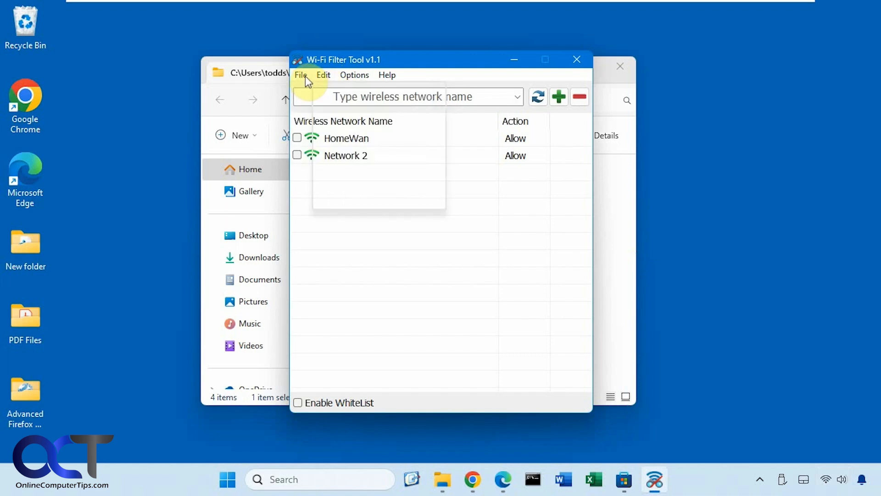
pyautogui.click(306, 78)
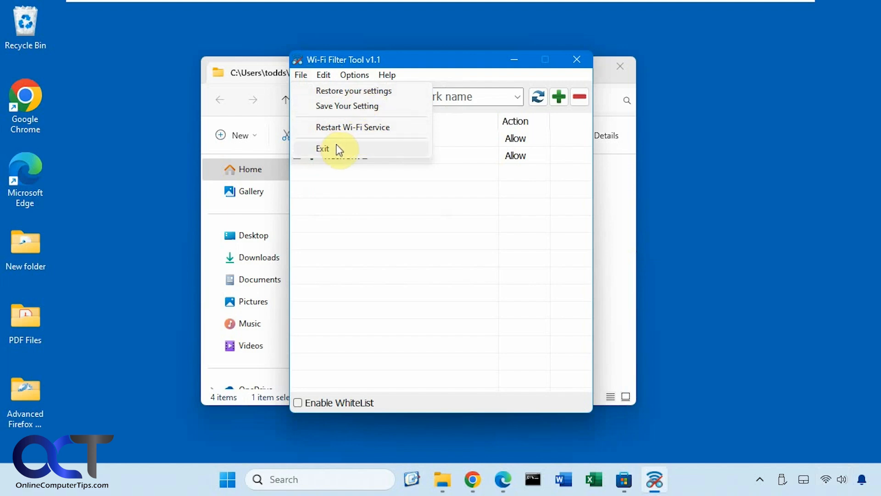
pyautogui.click(399, 201)
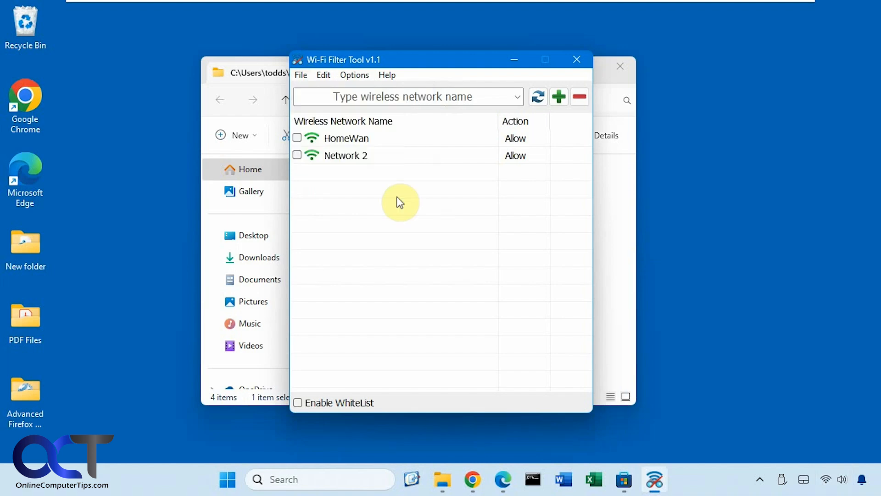